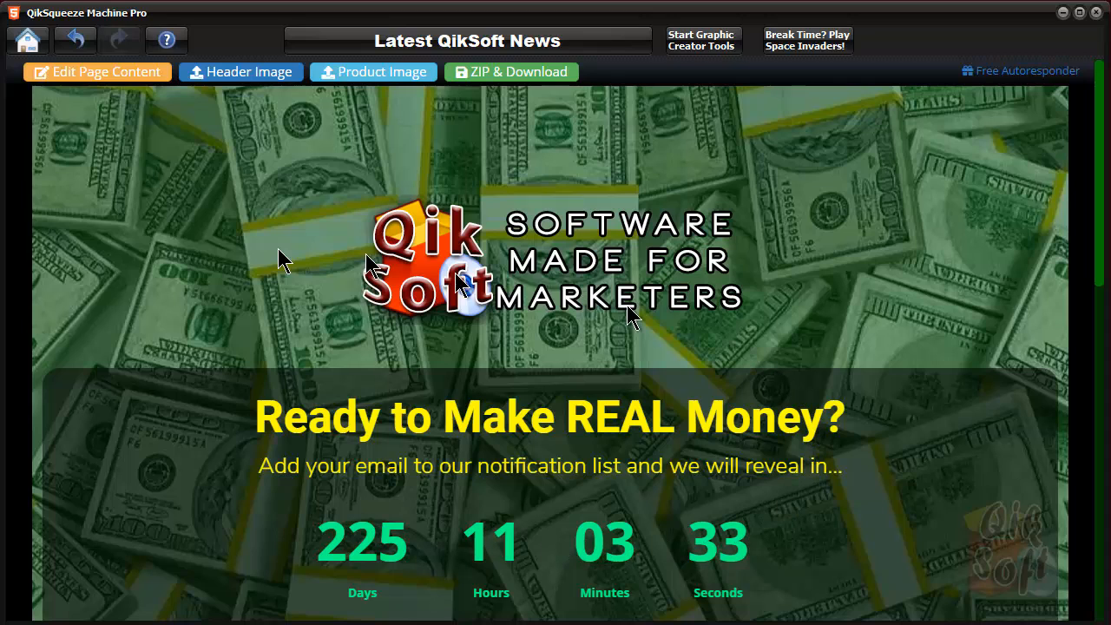
# Open the page content editor and make "best damn widget" bold in the first sentence of Paragraph One.
pyautogui.click(96, 79)
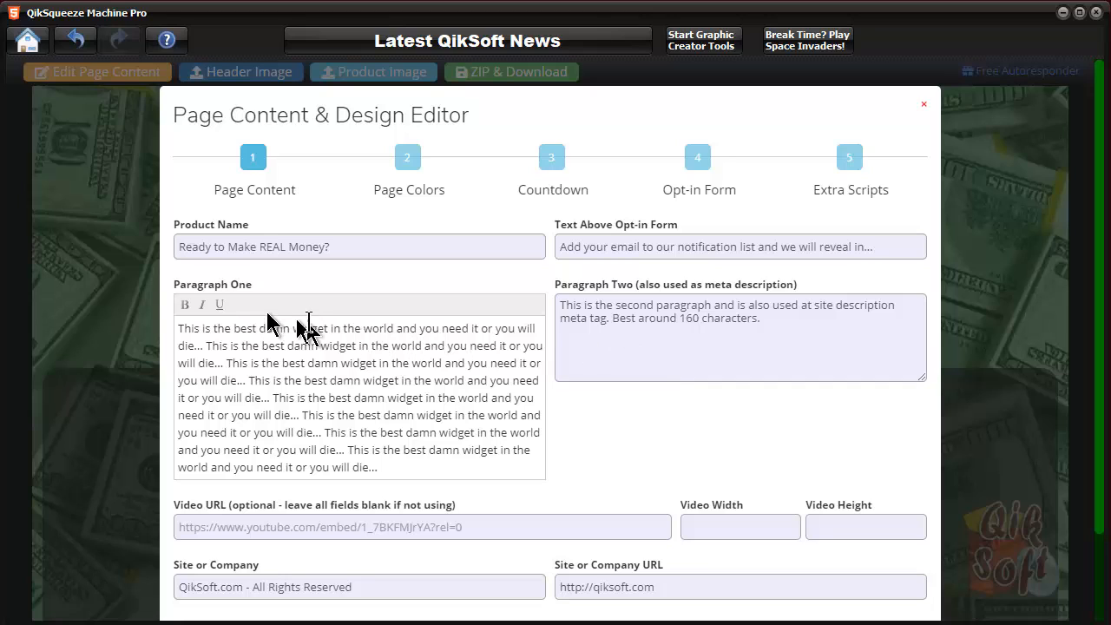
pyautogui.moveTo(328, 328); pyautogui.dragTo(234, 323)
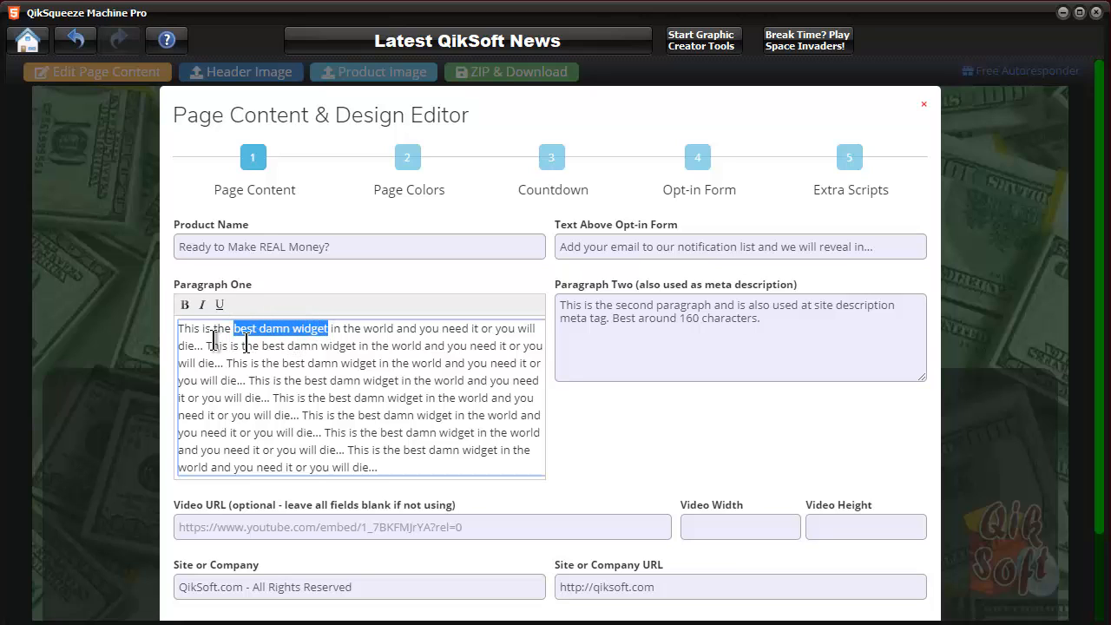
pyautogui.click(184, 304)
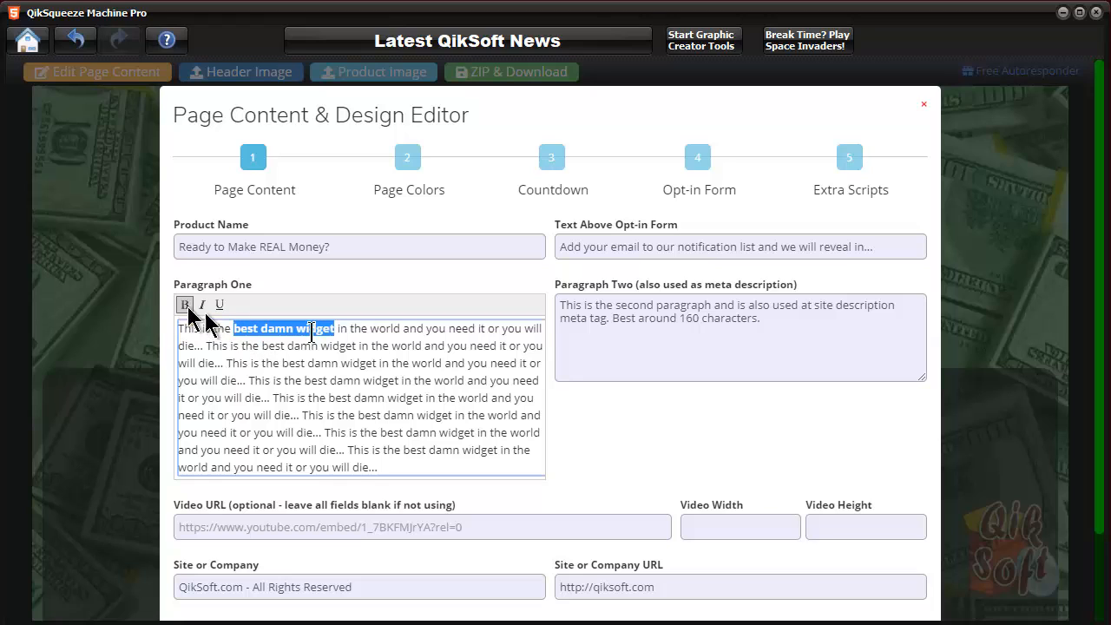
pyautogui.click(425, 346)
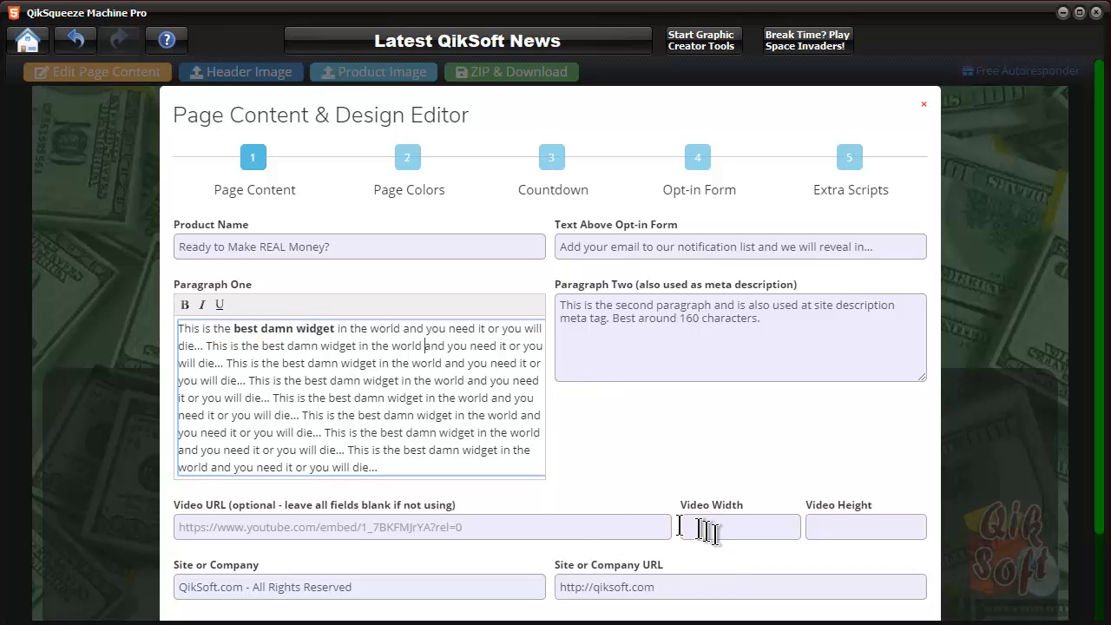
# Leave the optional video URL, width and height blank and continue to the page color settings.
pyautogui.scroll(-3, 558, 512)
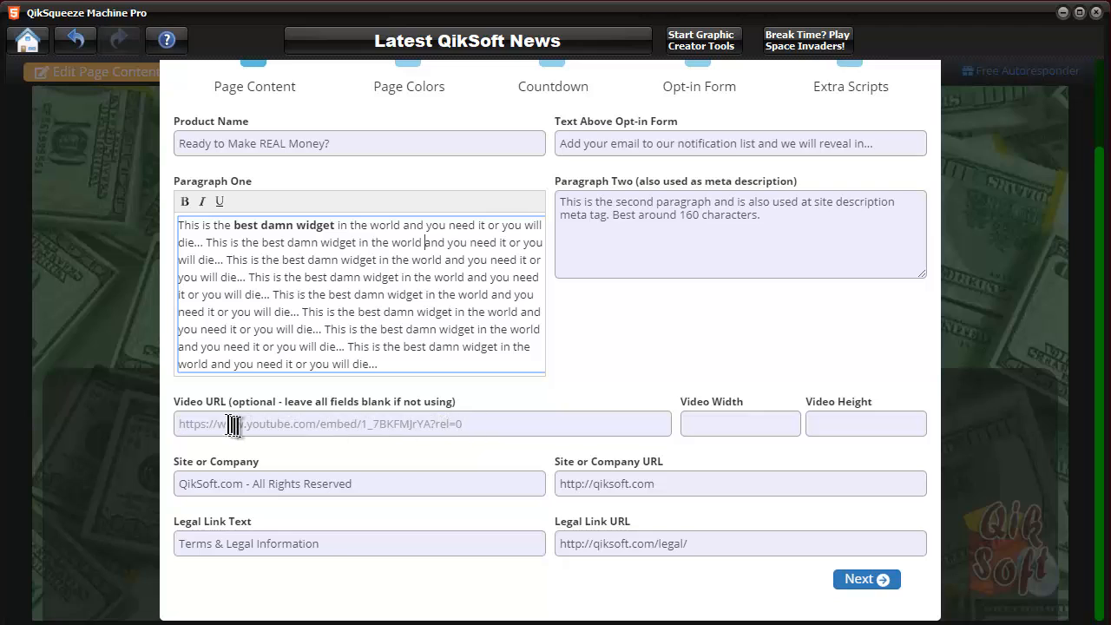
pyautogui.click(475, 423)
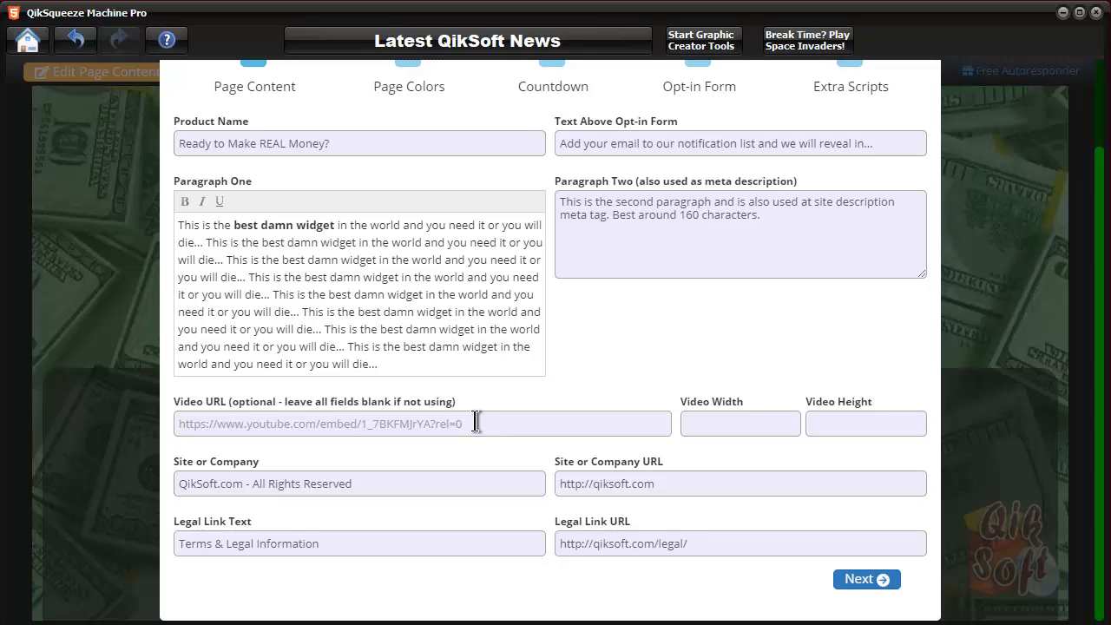
pyautogui.click(877, 423)
pyautogui.click(882, 579)
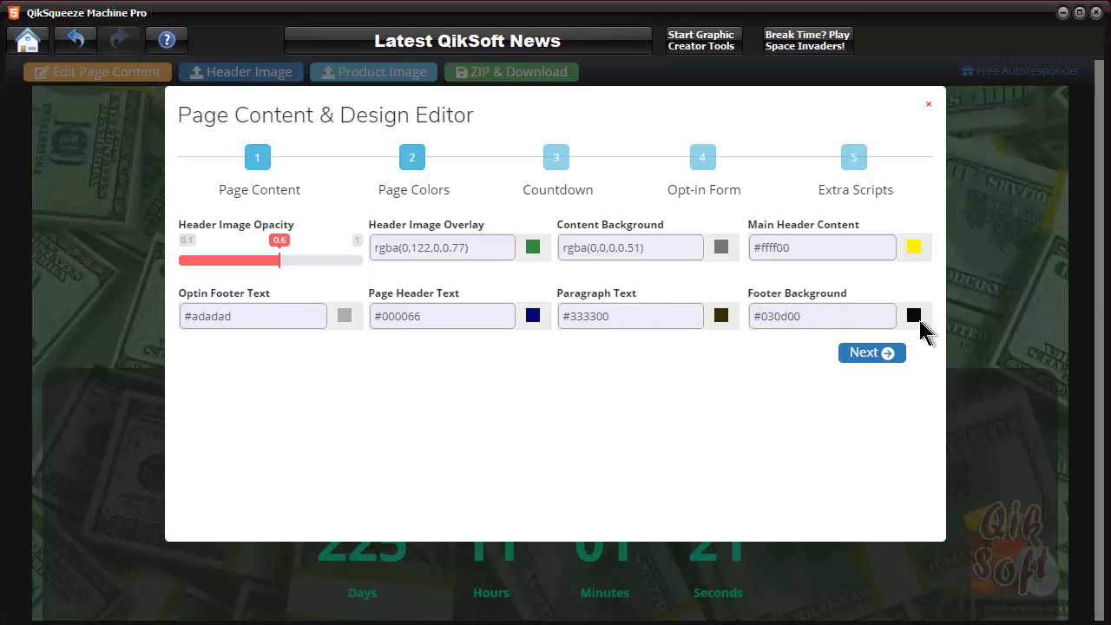
# Set the paragraph text color to #baba1b and continue to the countdown settings.
pyautogui.click(720, 317)
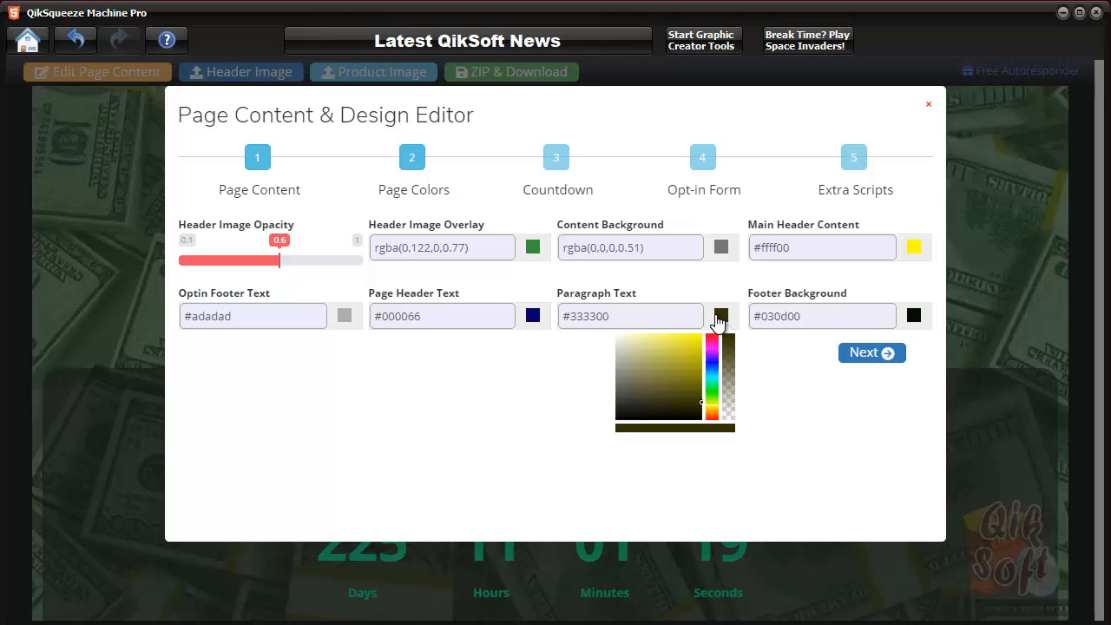
pyautogui.click(690, 356)
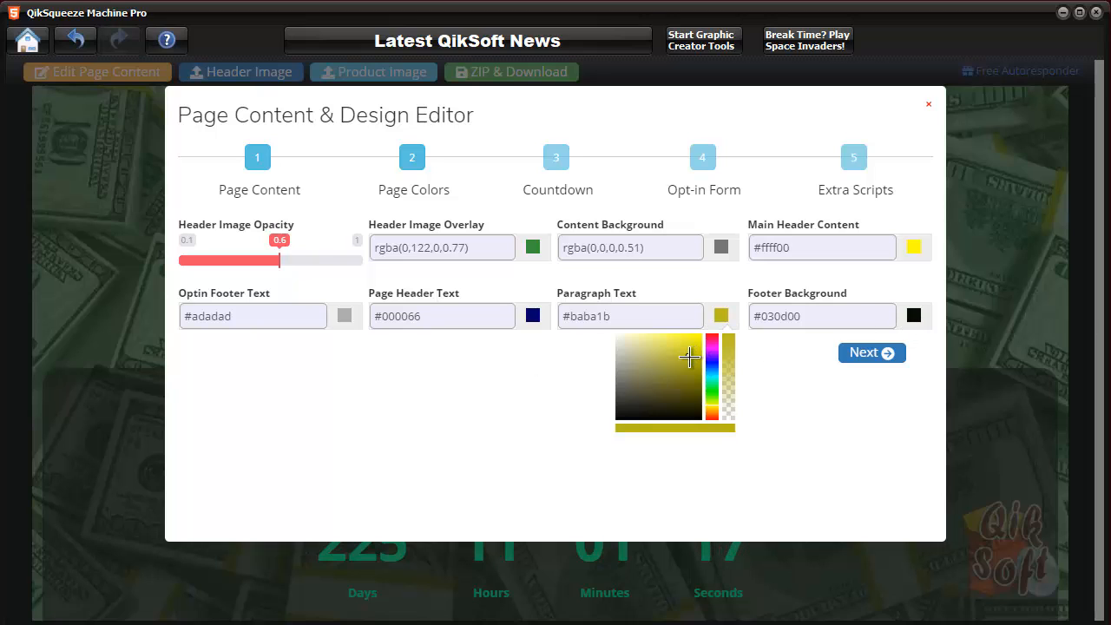
pyautogui.click(802, 385)
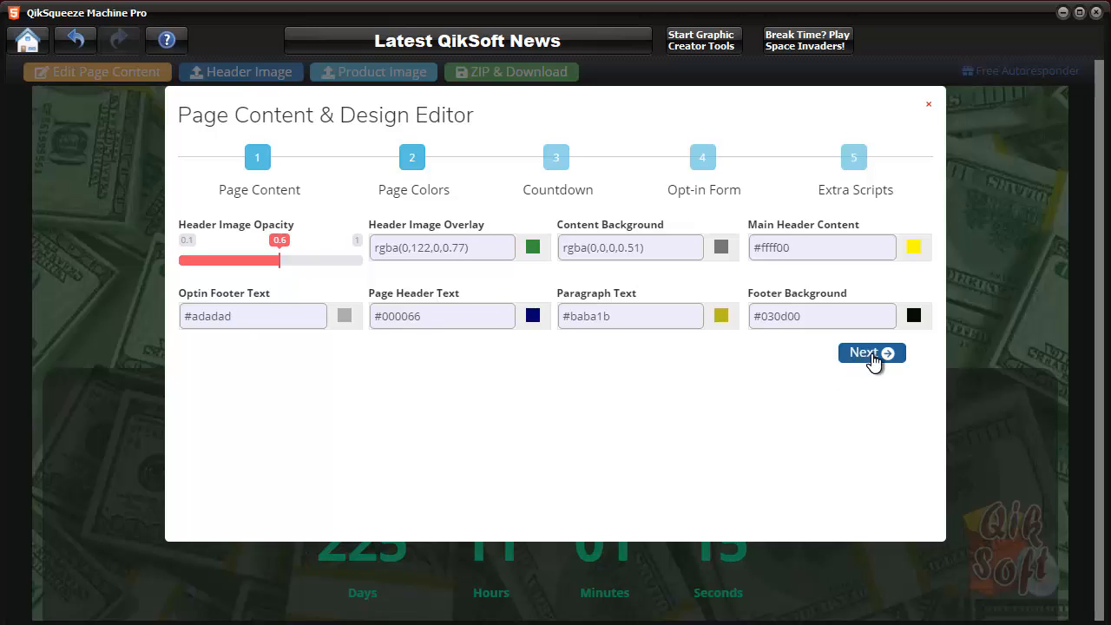
pyautogui.click(871, 354)
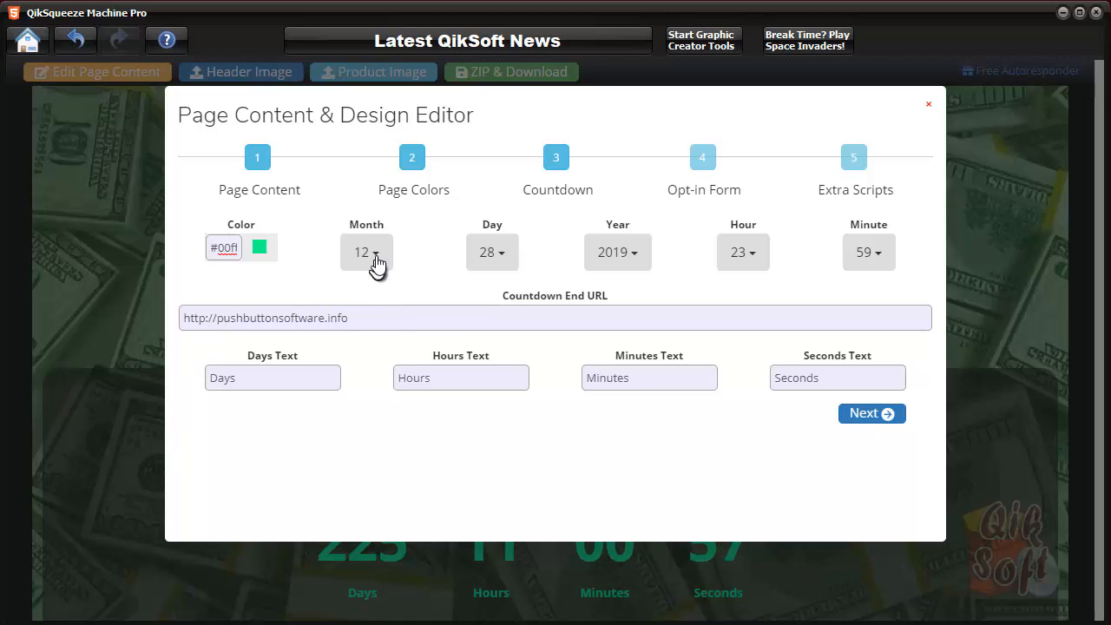
# Set the countdown's end date to month 6 and day 26.
pyautogui.click(378, 254)
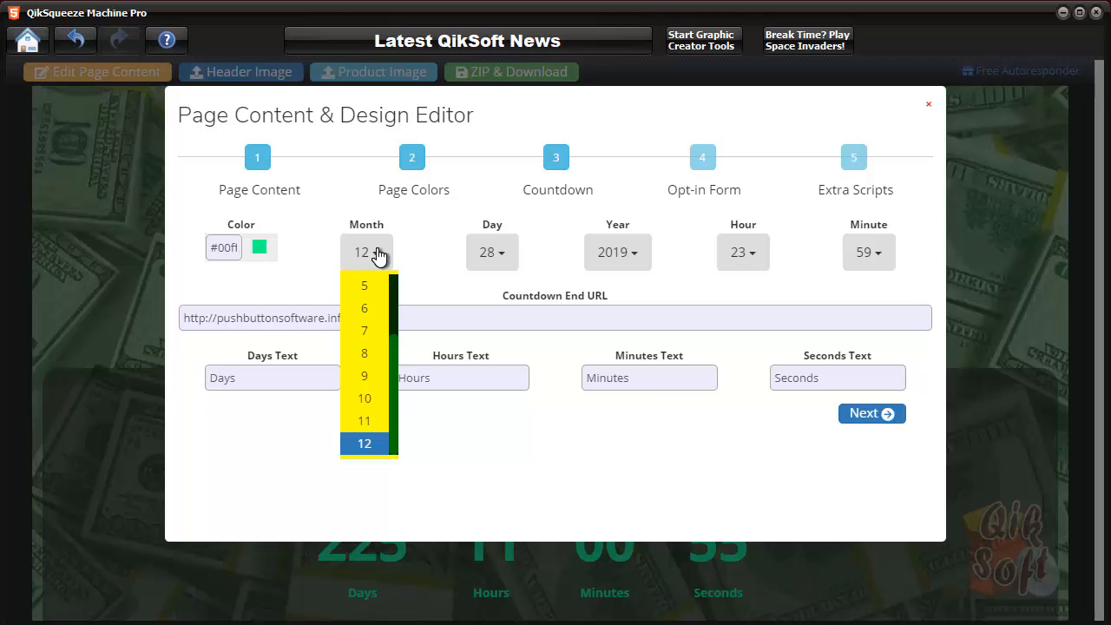
pyautogui.click(368, 316)
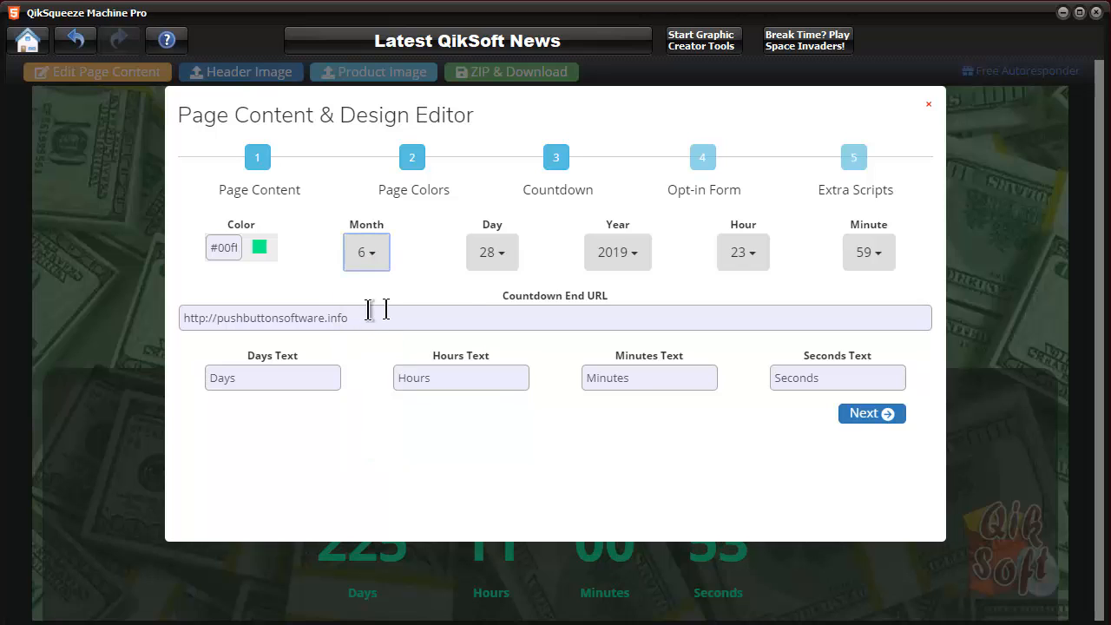
pyautogui.click(507, 257)
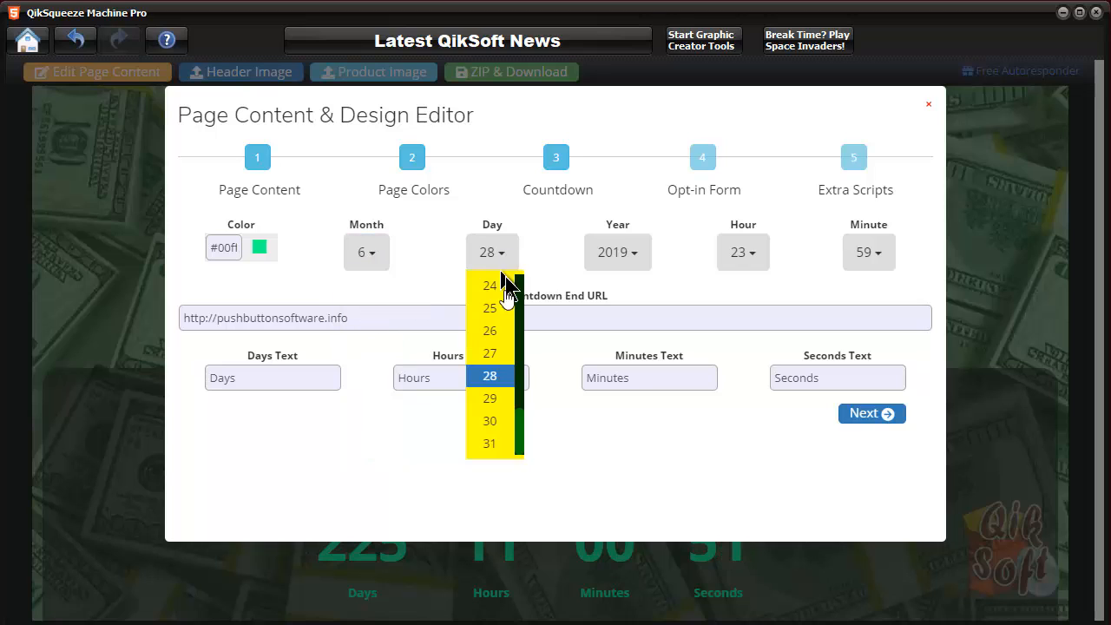
pyautogui.click(491, 333)
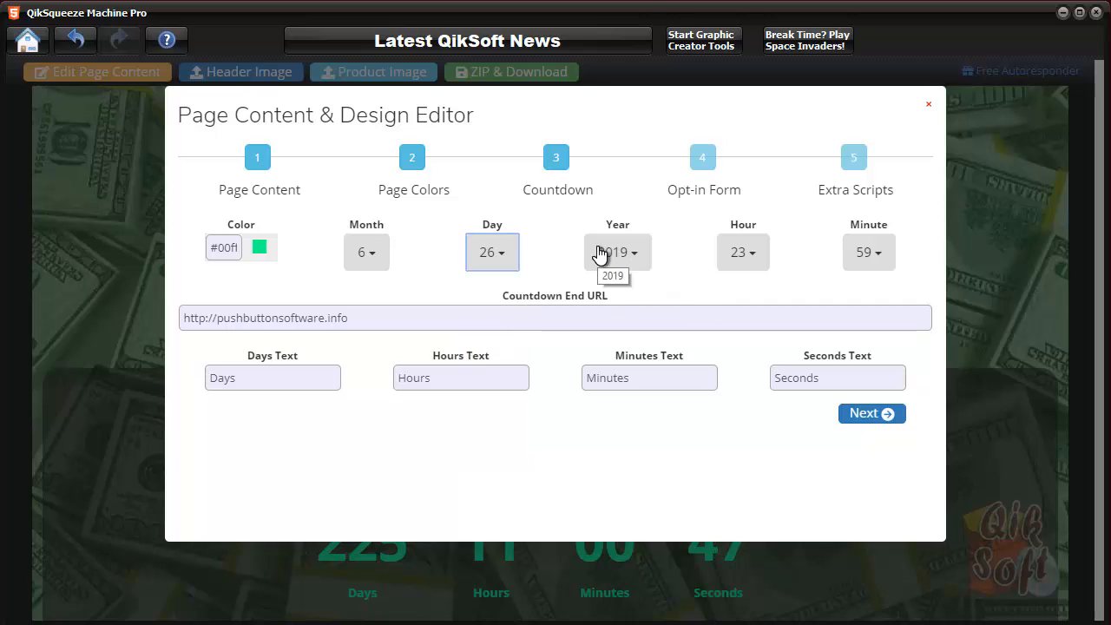
# Set the countdown's end time to hour 20 and minute 05.
pyautogui.click(750, 259)
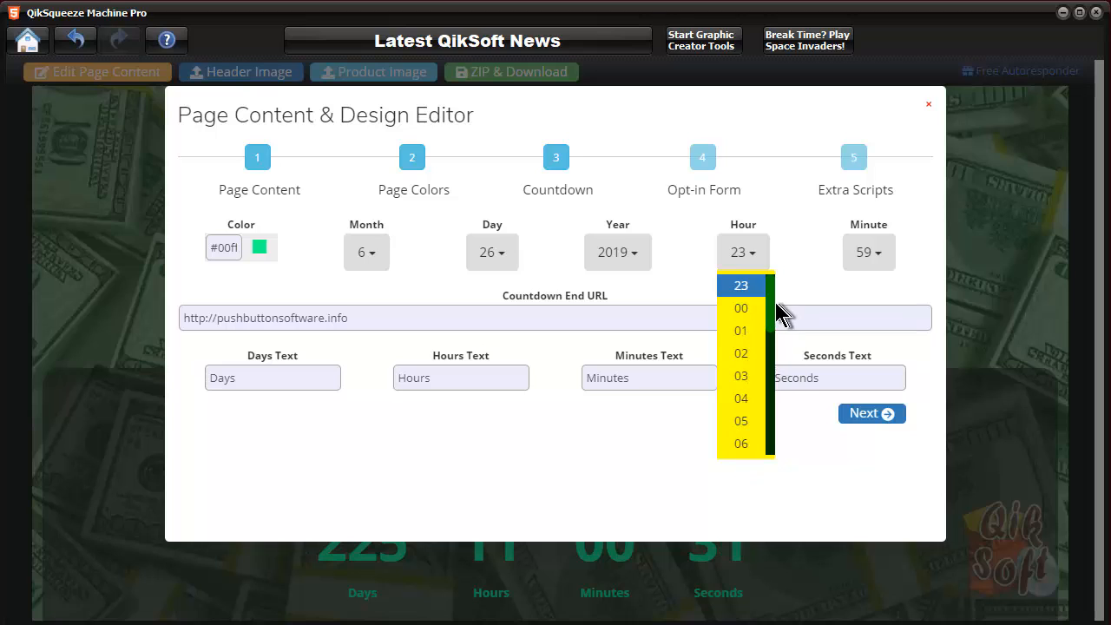
pyautogui.moveTo(772, 314); pyautogui.dragTo(768, 398)
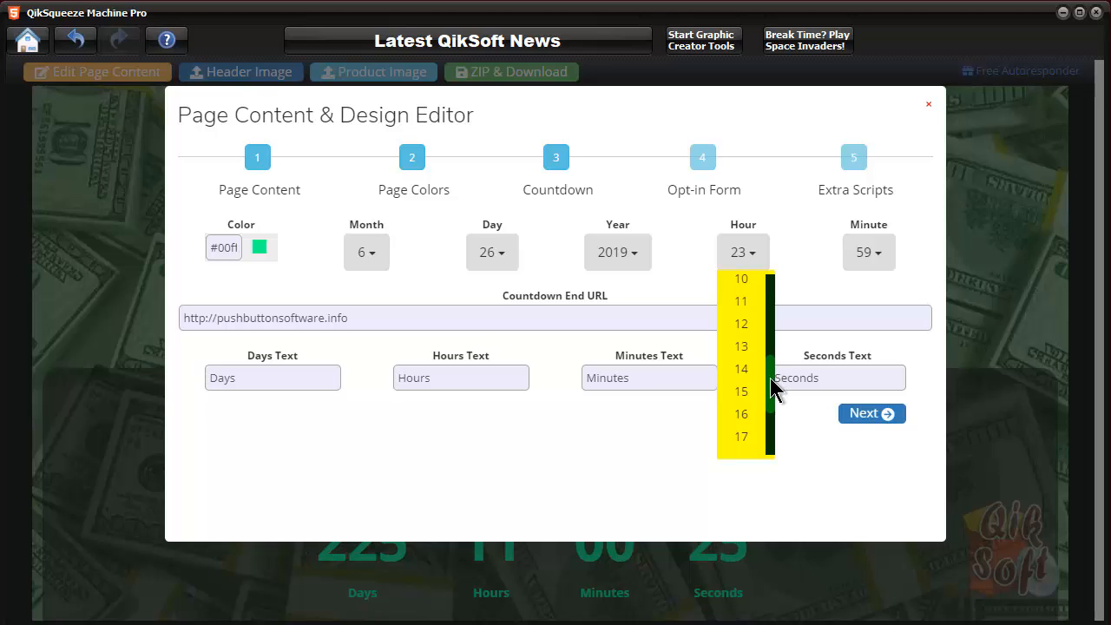
pyautogui.moveTo(771, 380); pyautogui.dragTo(774, 417)
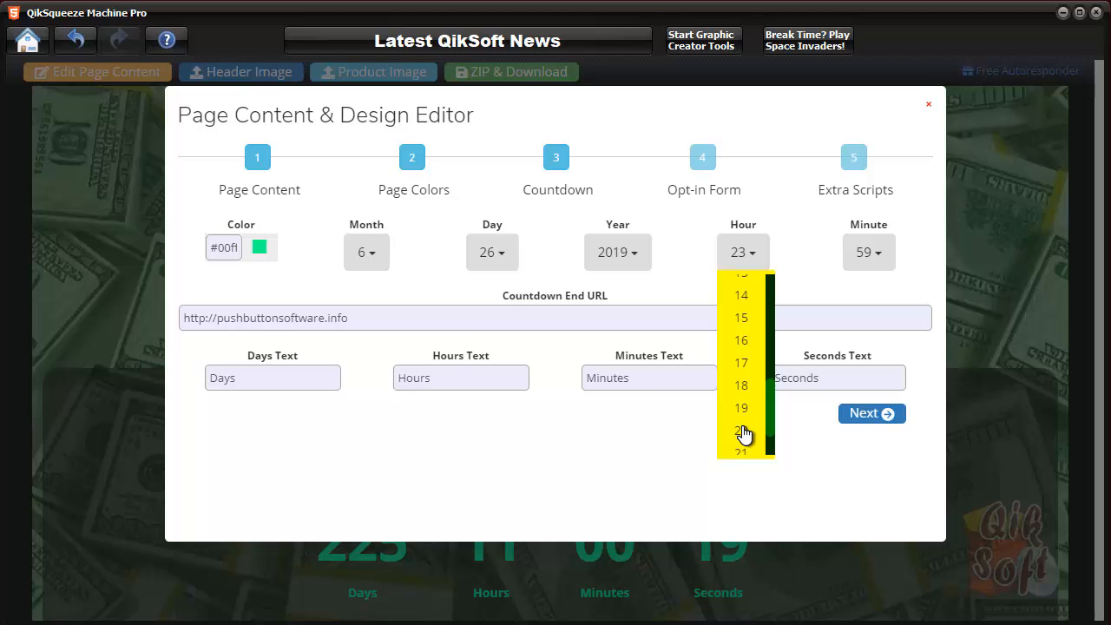
pyautogui.click(742, 431)
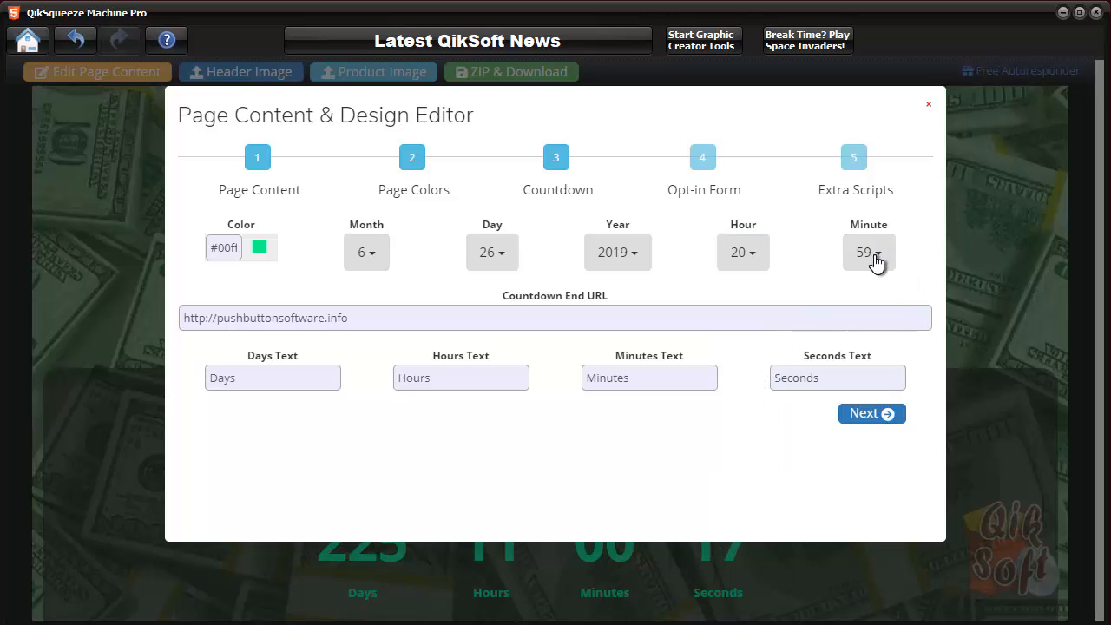
pyautogui.click(875, 253)
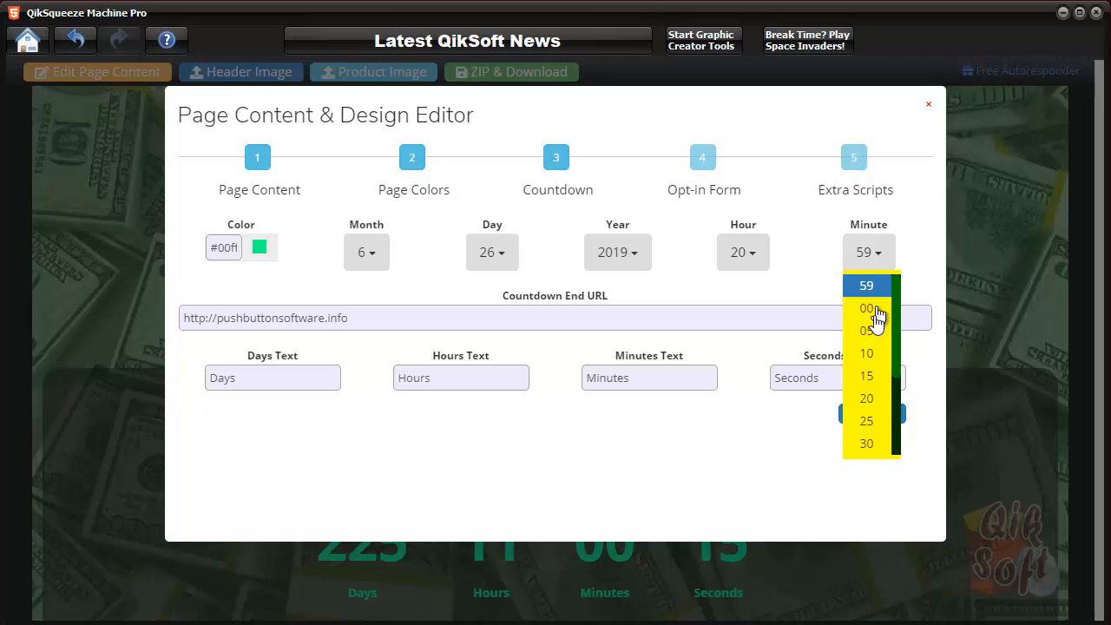
pyautogui.click(873, 331)
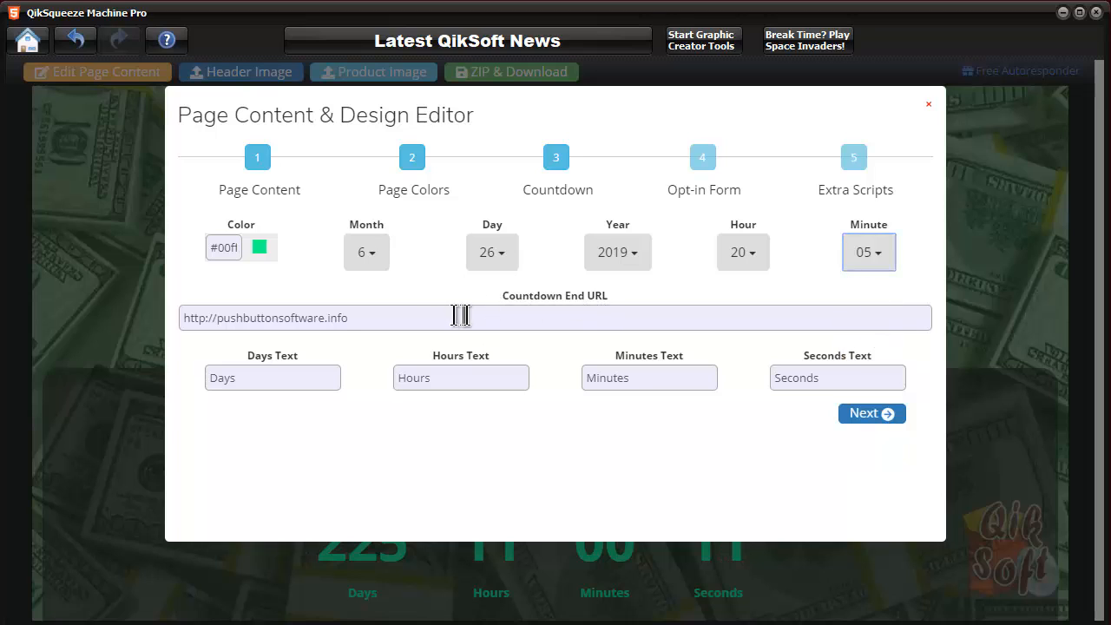
# Keep the countdown end URL, opt-in form and extra footer script as they are, and update the page.
pyautogui.click(435, 319)
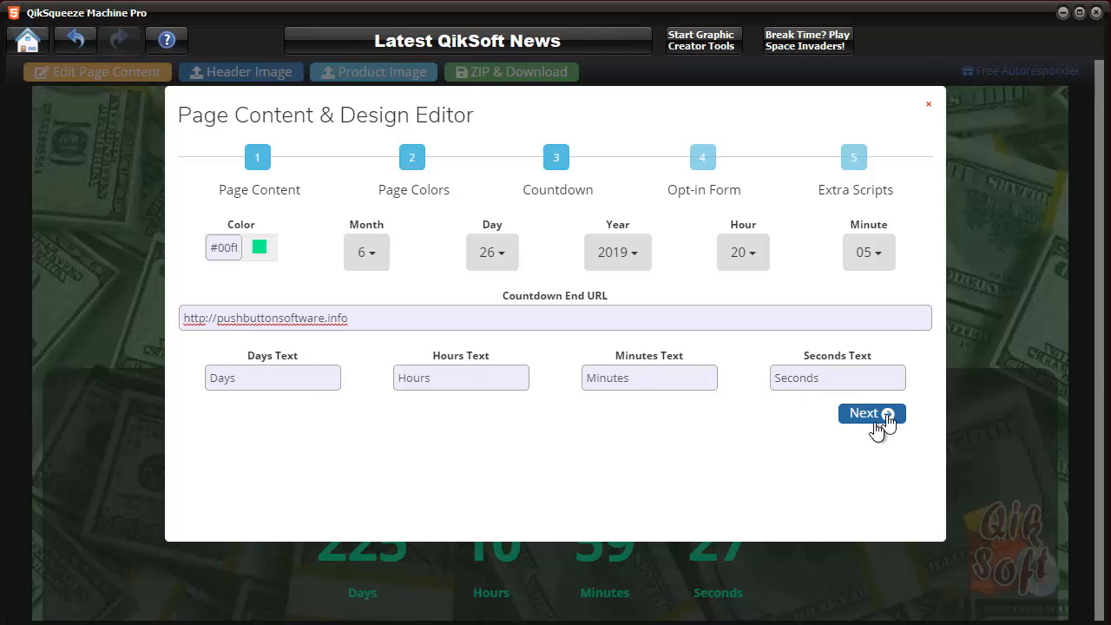
pyautogui.click(888, 415)
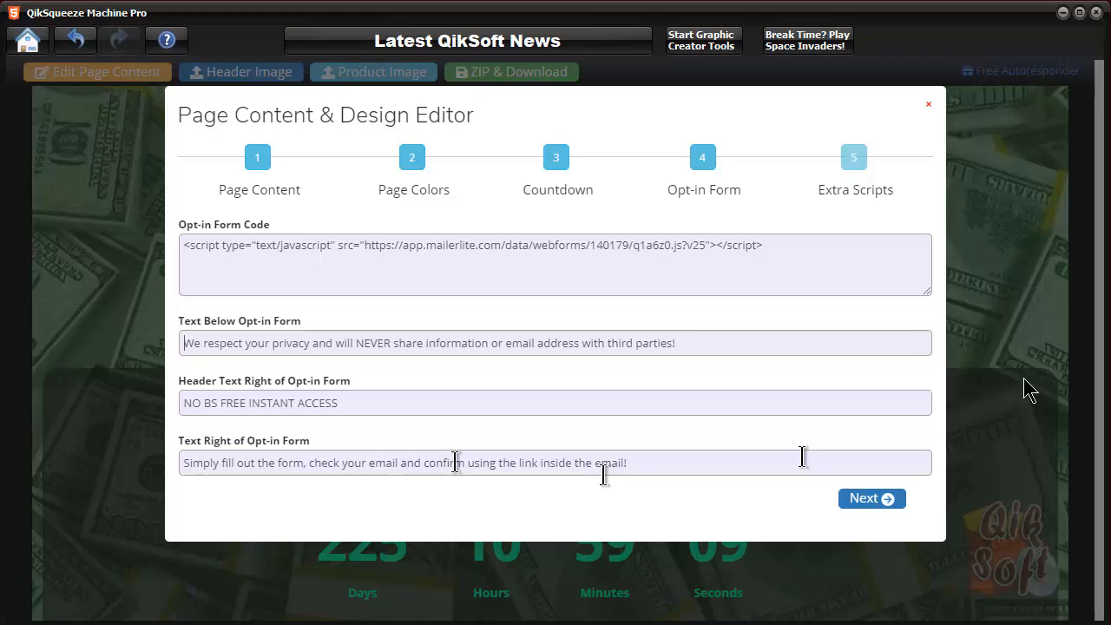
pyautogui.click(887, 499)
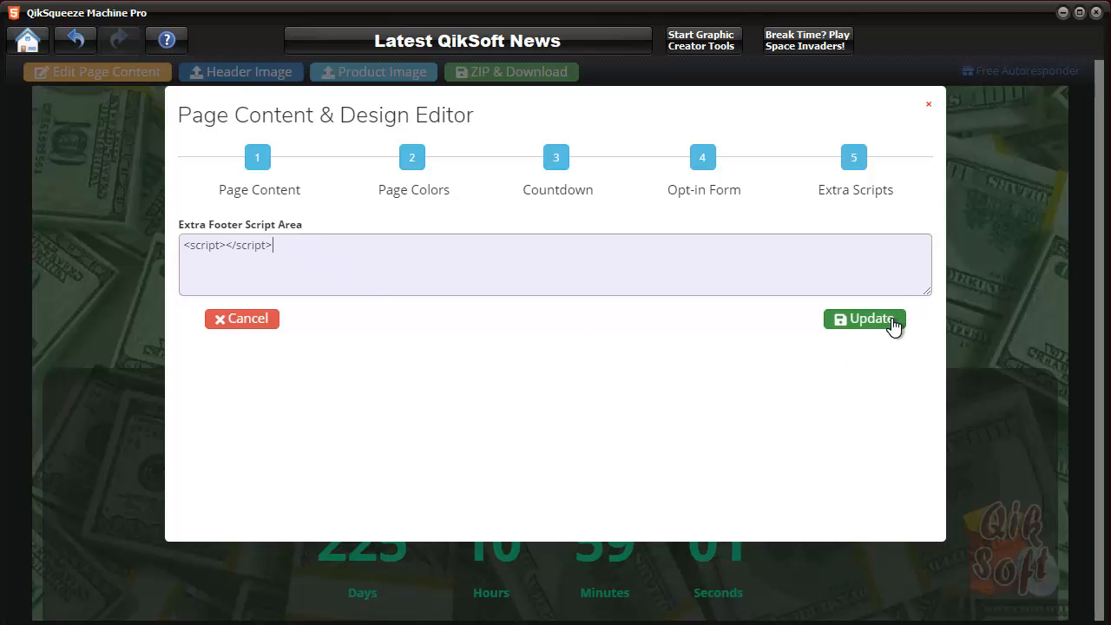
pyautogui.click(894, 325)
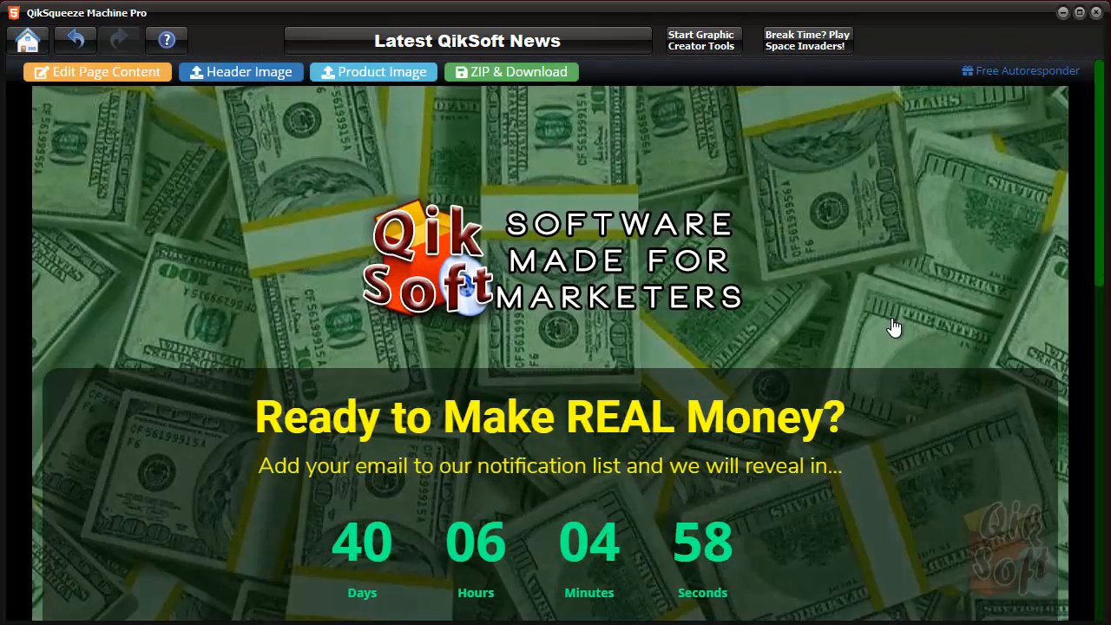
# Review the updated page's paragraphs and footer, and preview the notification signup form.
pyautogui.scroll(-10, 894, 327)
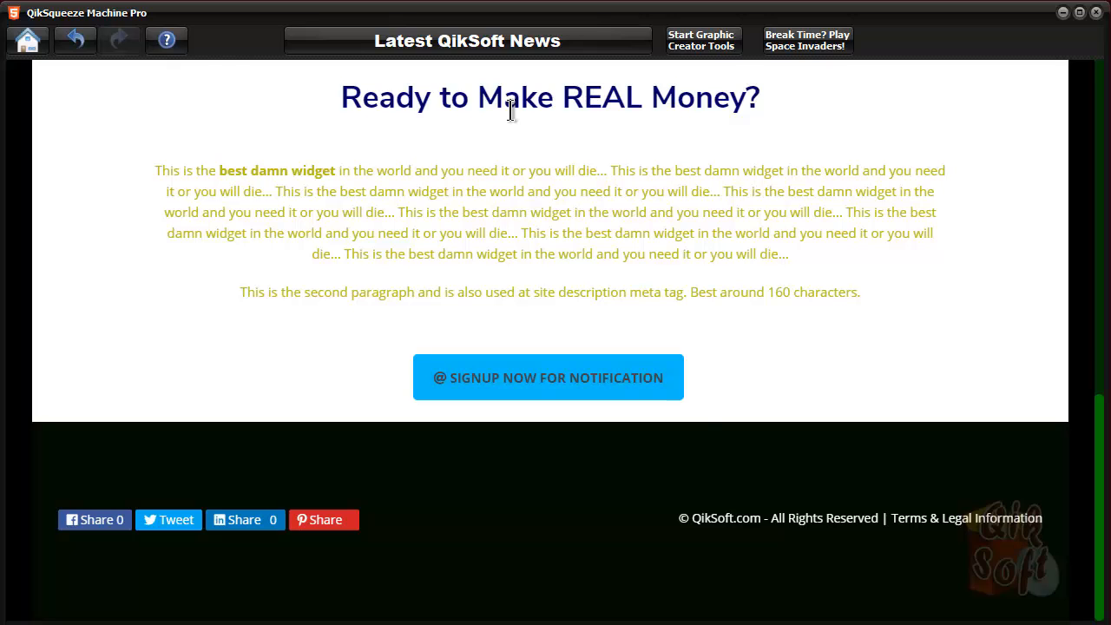
pyautogui.click(576, 384)
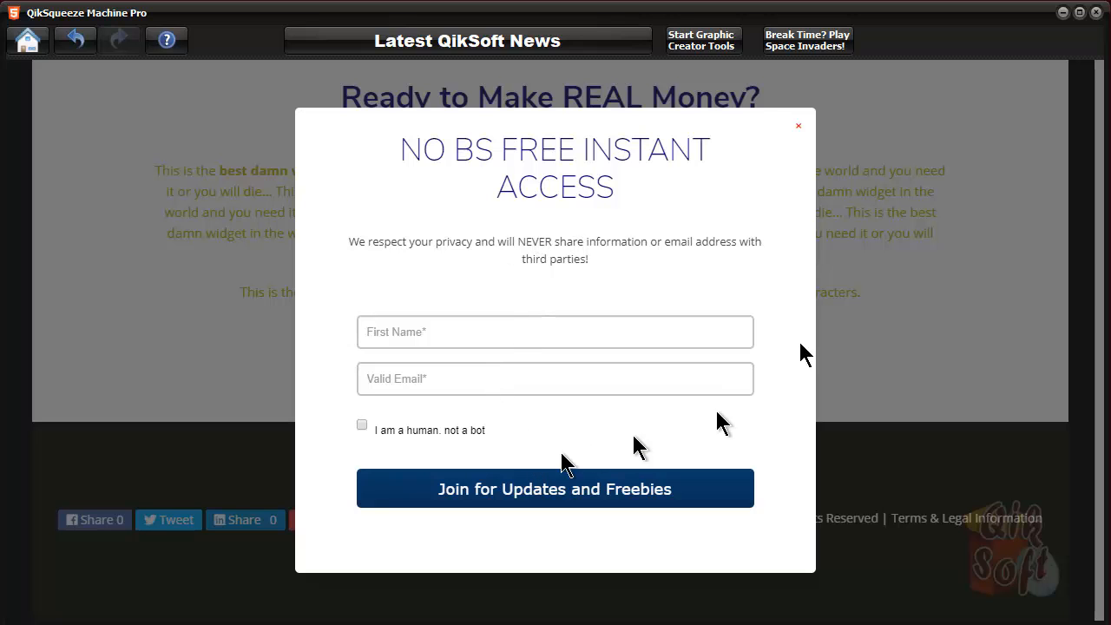
pyautogui.click(799, 126)
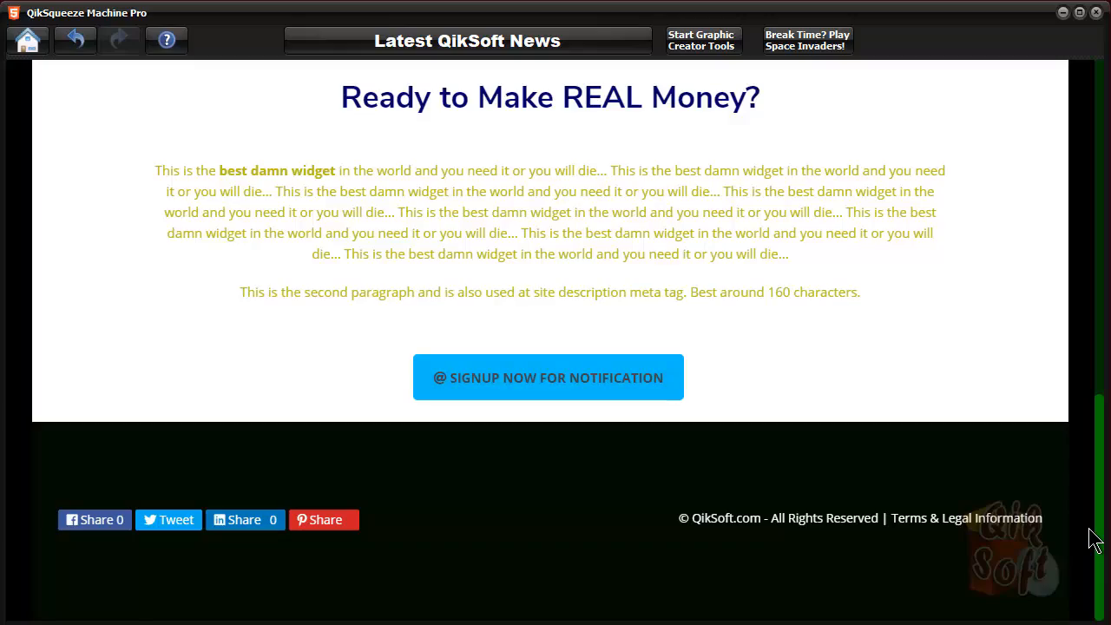
pyautogui.scroll(10, 1051, 520)
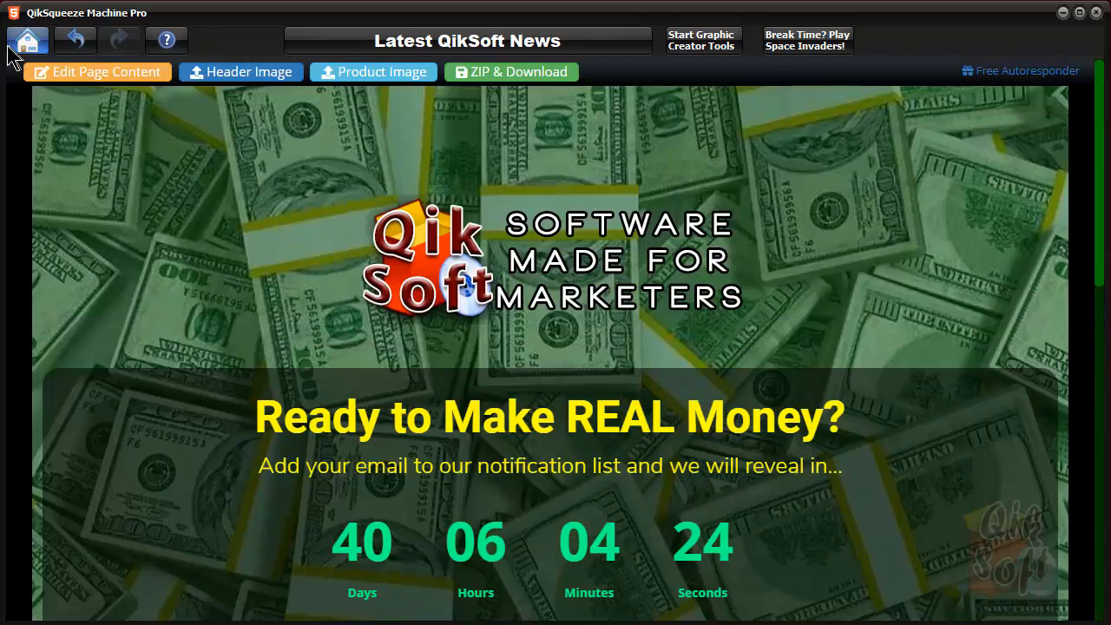
# Return to the home screen and start building a Fake Counter Squeeze page, downloading its setup files.
pyautogui.click(37, 47)
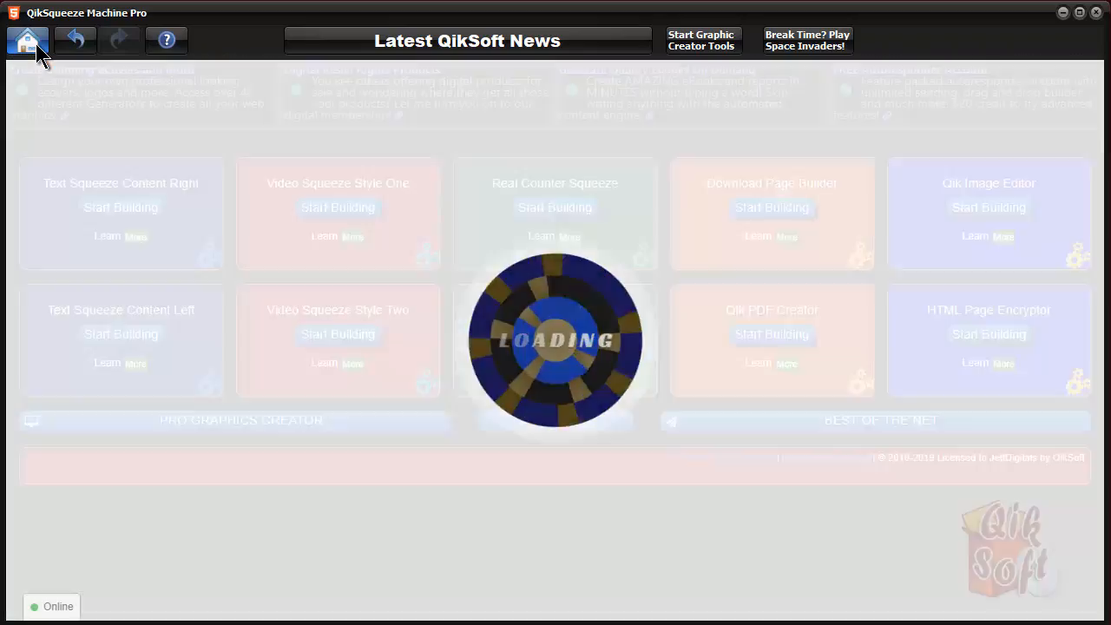
pyautogui.click(548, 347)
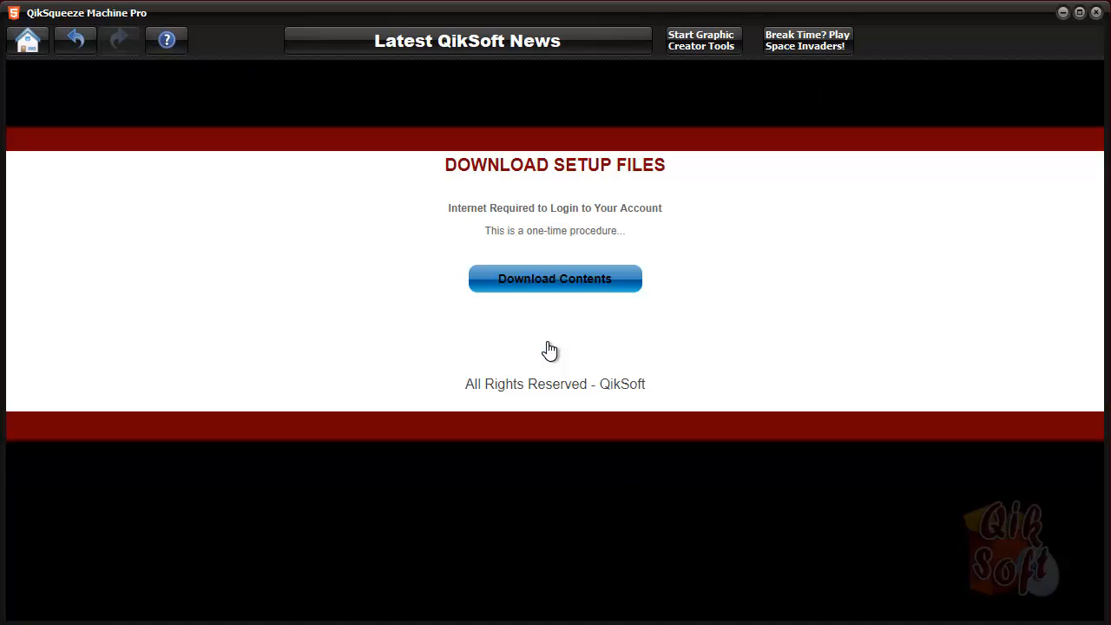
pyautogui.click(576, 278)
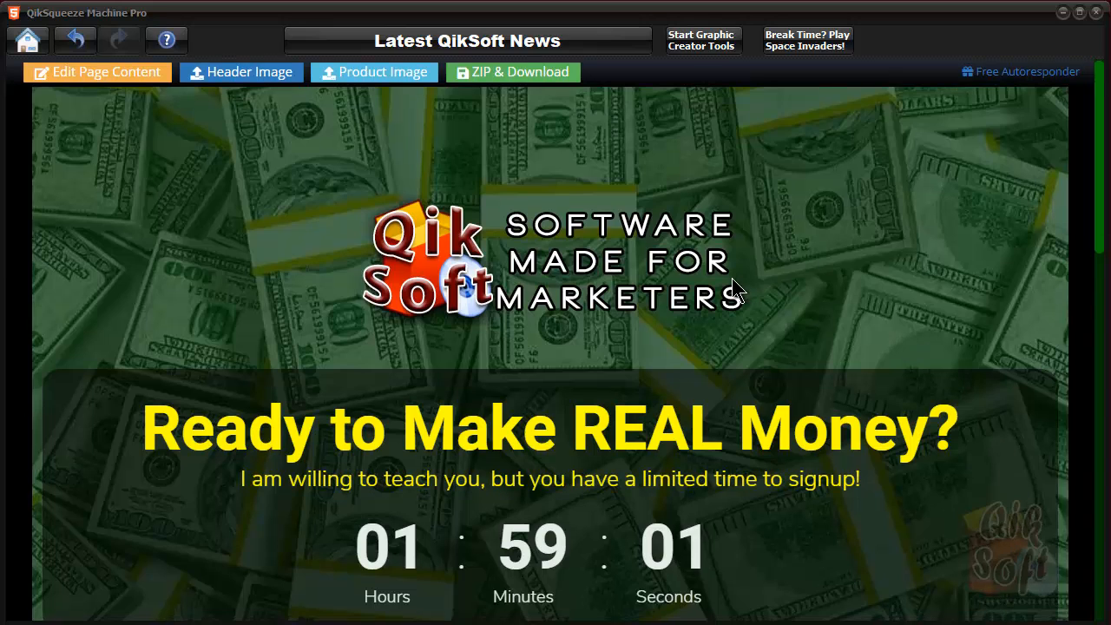
# Examine the fake counter page's header, countdown, video, paragraphs and footer, and return to the home screen.
pyautogui.scroll(-2, 734, 291)
pyautogui.scroll(2, 737, 286)
pyautogui.scroll(1, 737, 292)
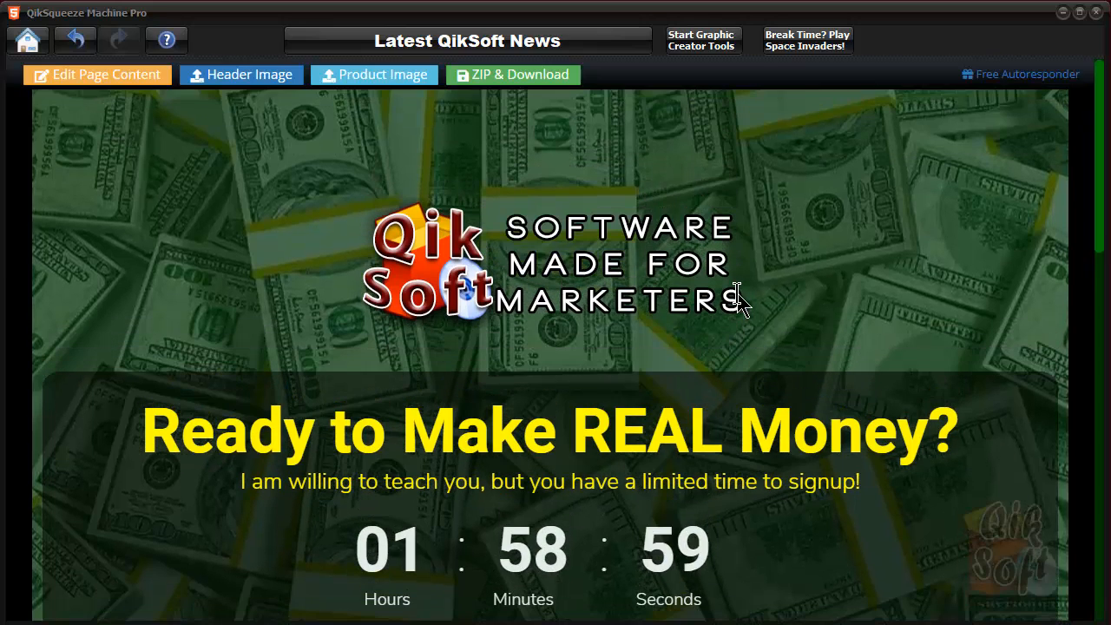
pyautogui.scroll(-2, 737, 296)
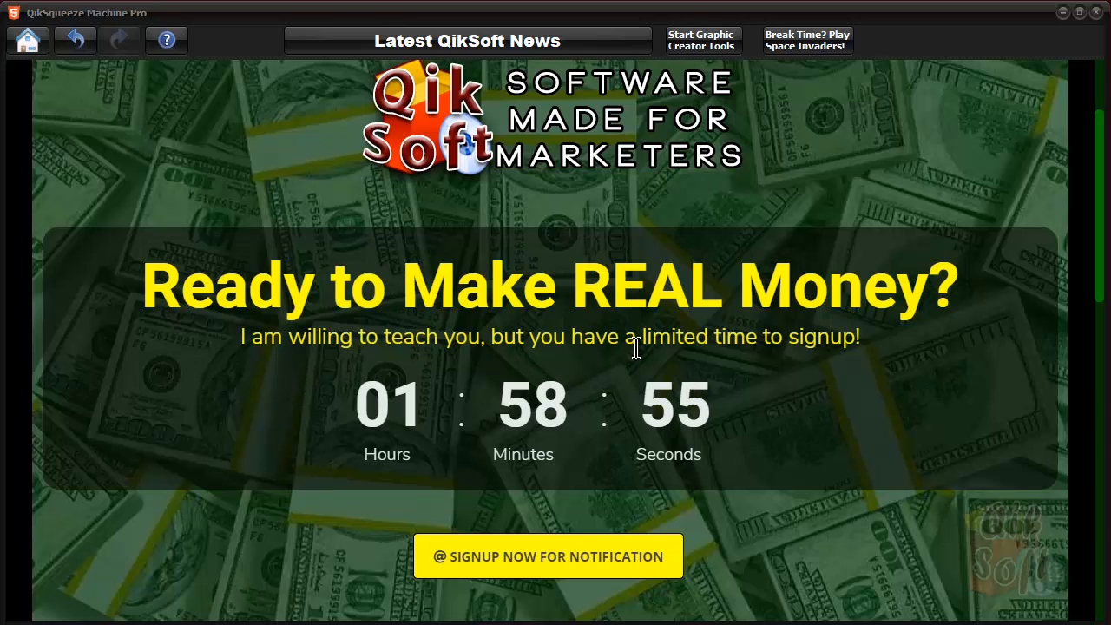
pyautogui.scroll(-6, 636, 348)
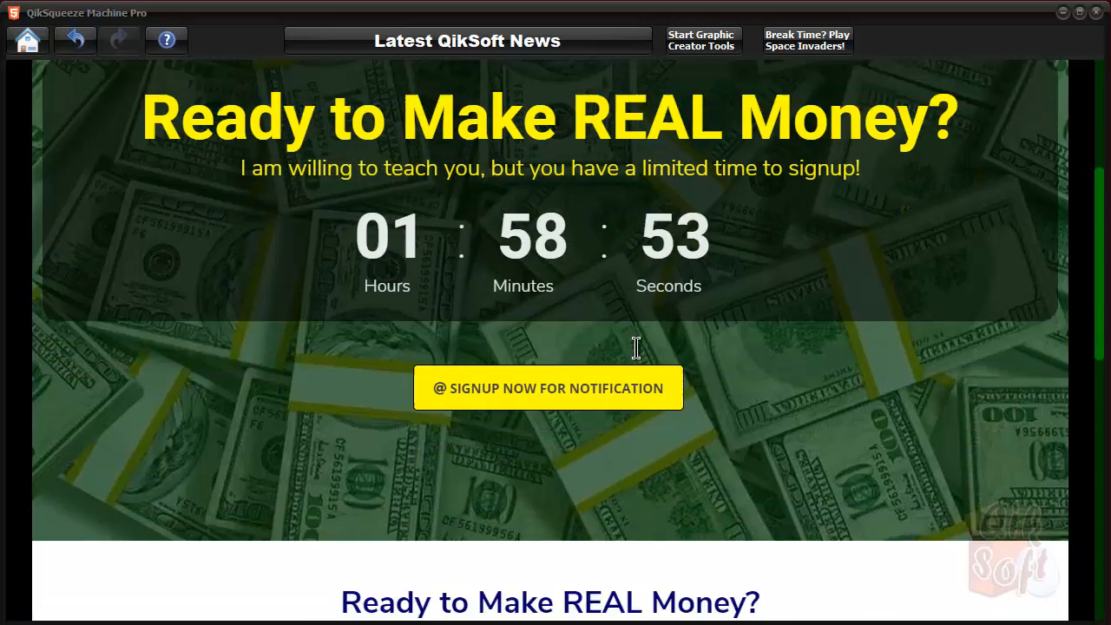
pyautogui.scroll(4, 636, 348)
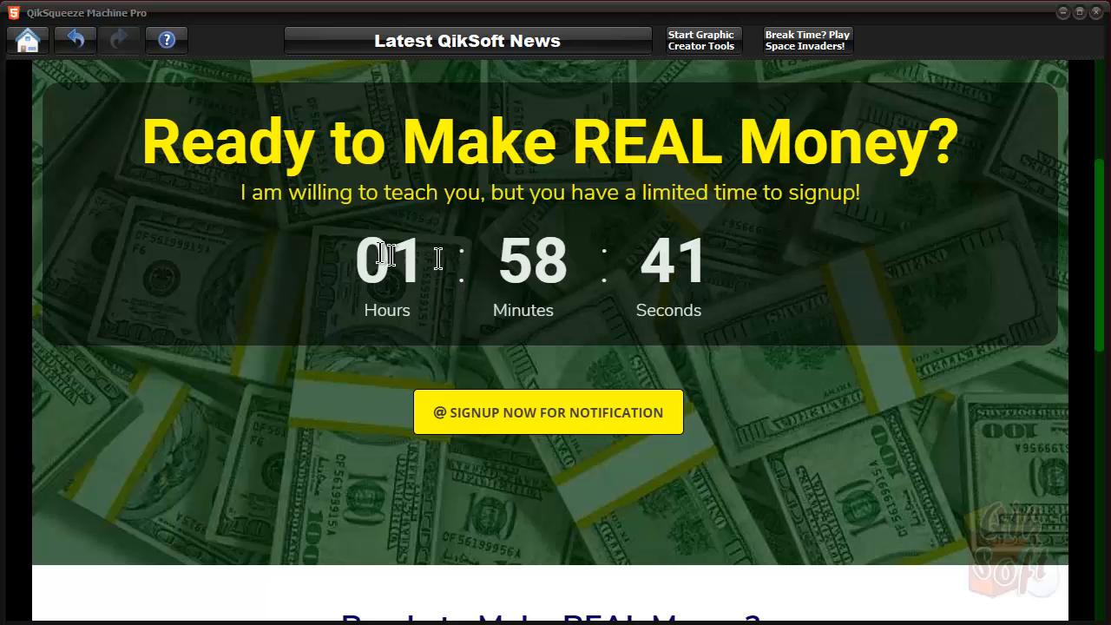
pyautogui.scroll(-6, 740, 309)
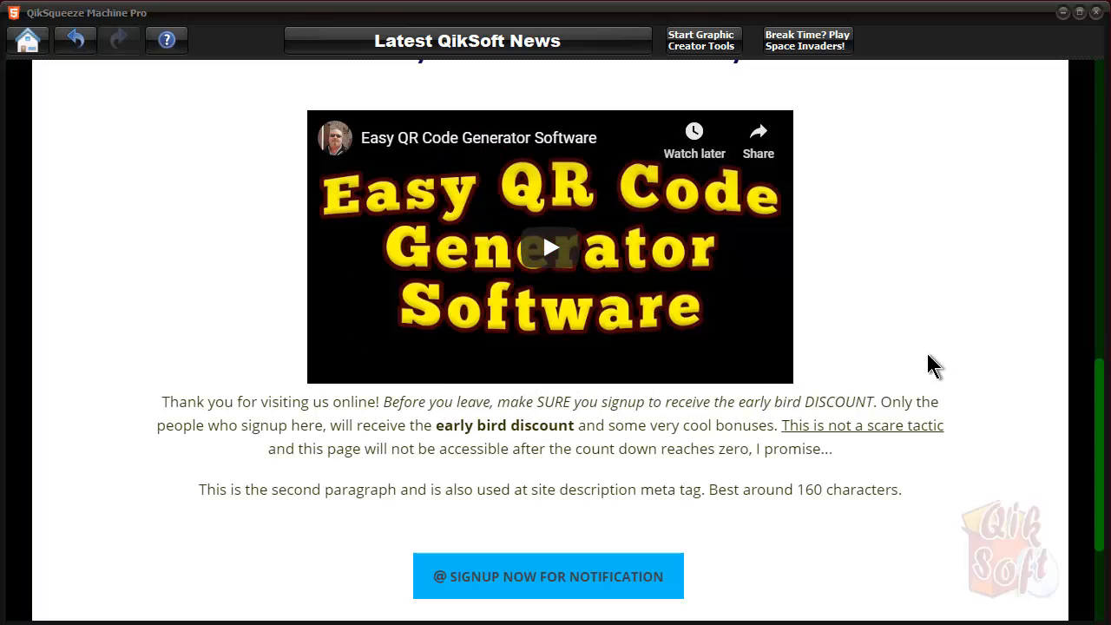
pyautogui.scroll(3, 928, 356)
pyautogui.scroll(-6, 927, 356)
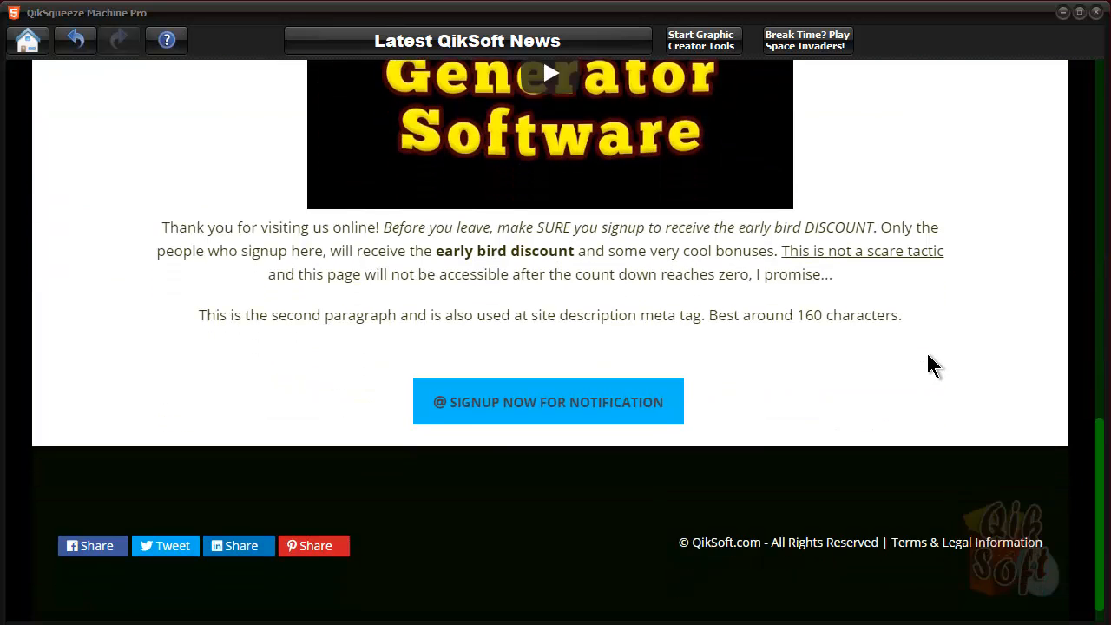
pyautogui.press('Home')
pyautogui.scroll(1, 927, 356)
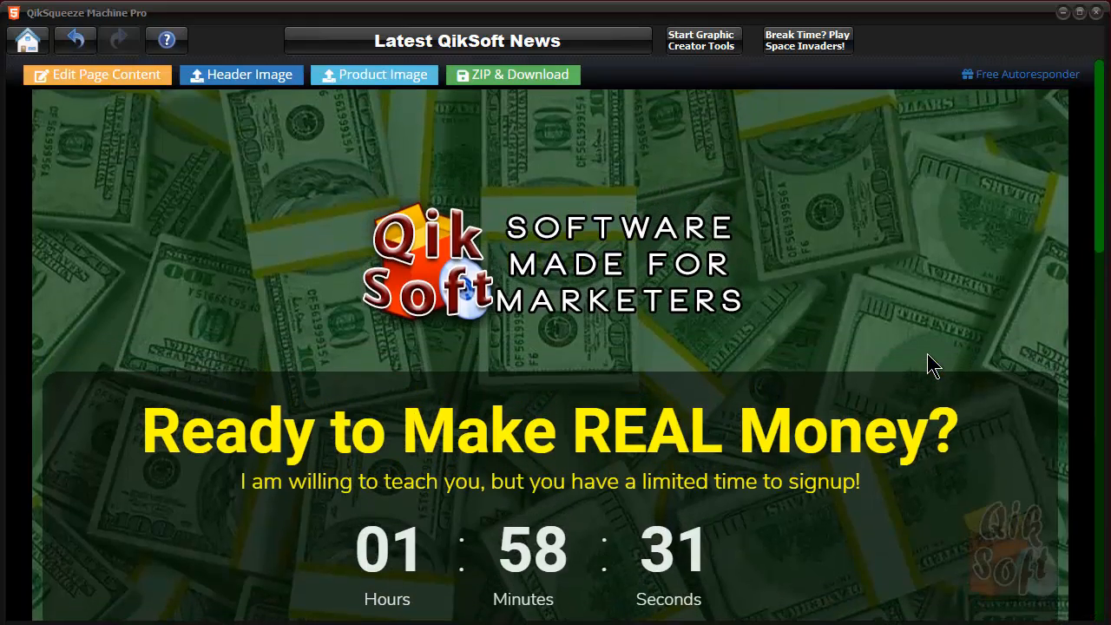
pyautogui.click(27, 50)
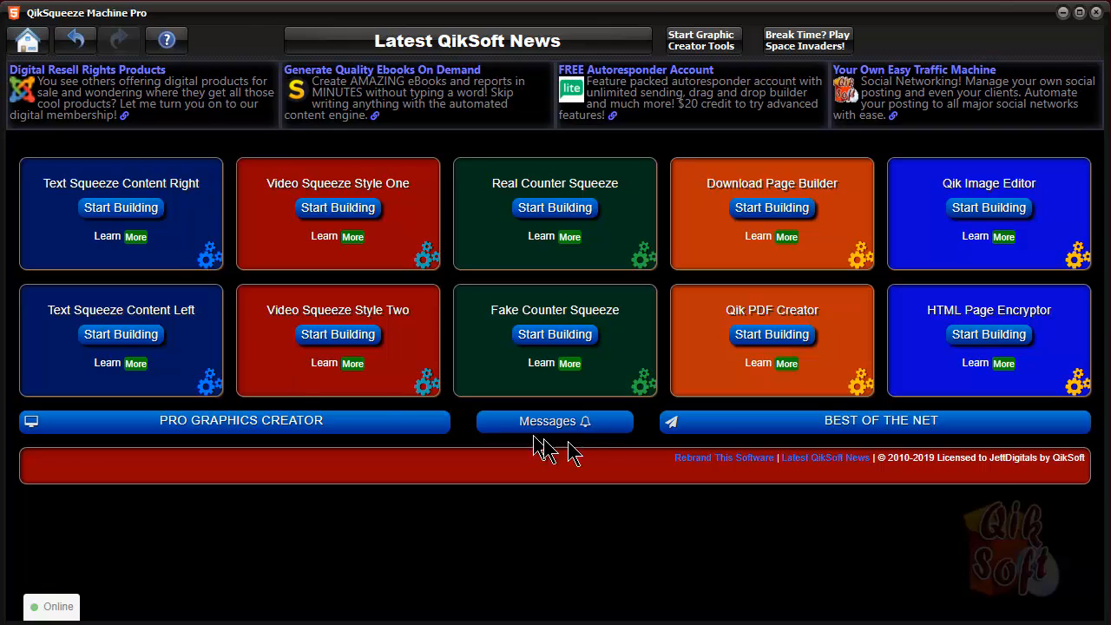